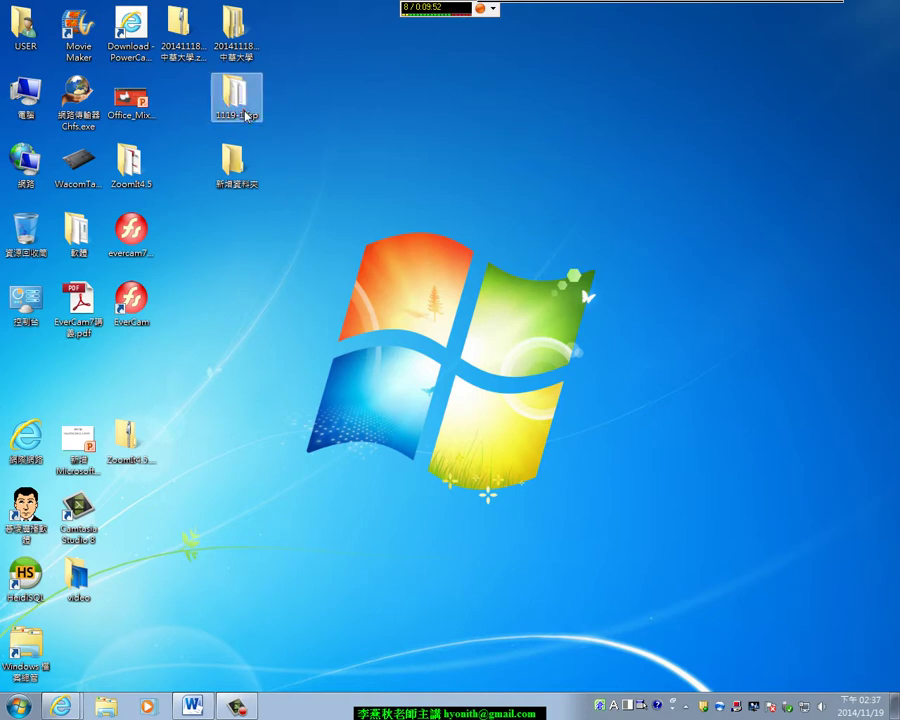
Open the 1119-1.fsp project folder's index.html lesson page in the browser and pause its playback
{"action": "double_click", "coordinate": [245, 116]}
{"action": "double_click", "coordinate": [595, 268]}
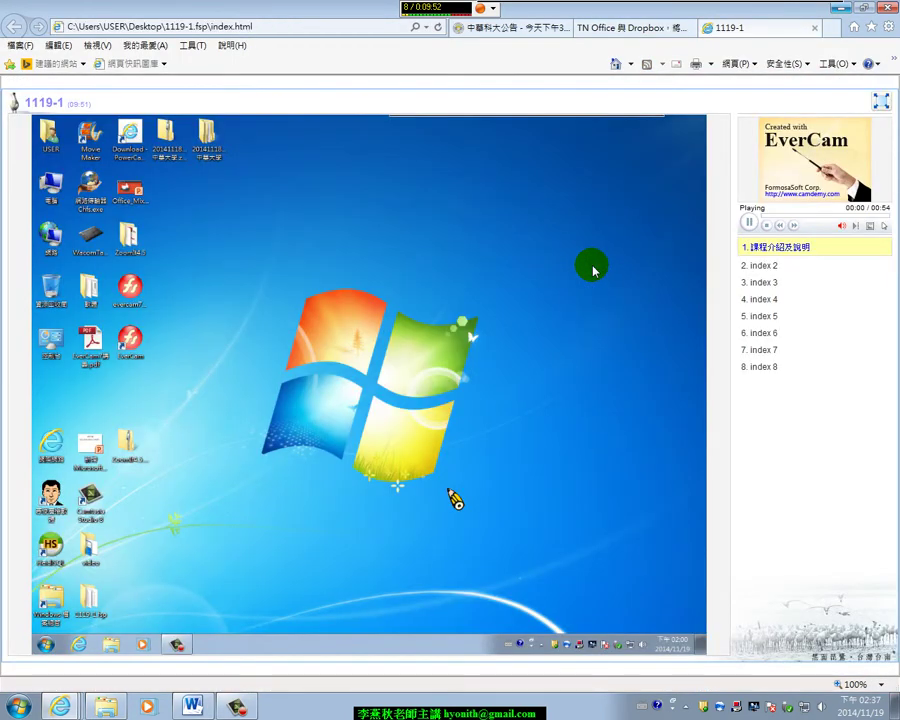
{"action": "left_click", "coordinate": [749, 222]}
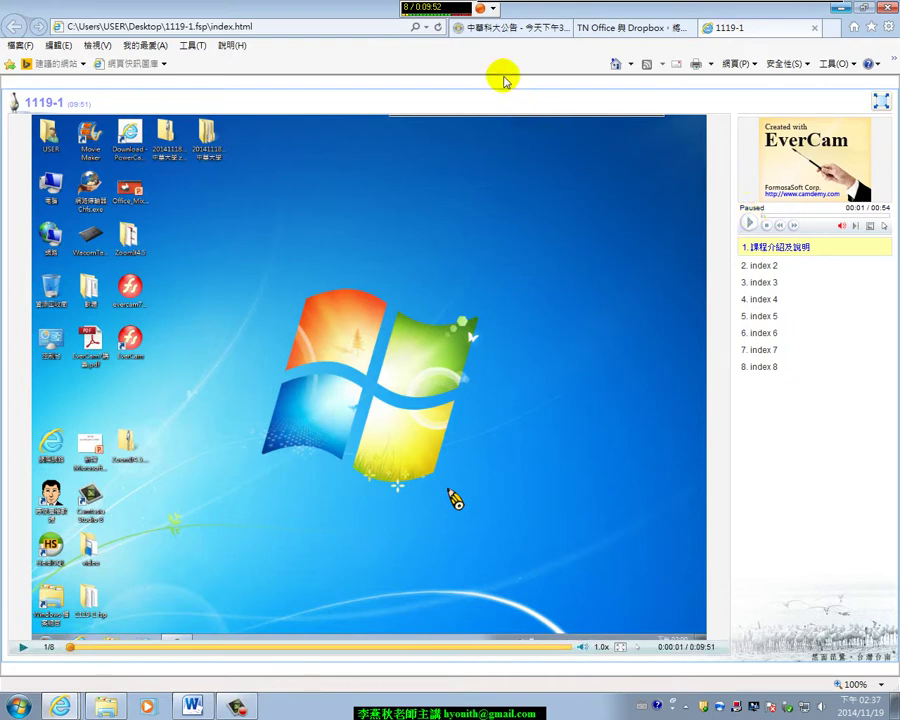
Display EverCam's 檔案 submenu and frame the lesson title, 檔案 and 摘要資訊 with red boxes
{"action": "left_click", "coordinate": [494, 11]}
{"action": "left_click", "coordinate": [503, 18]}
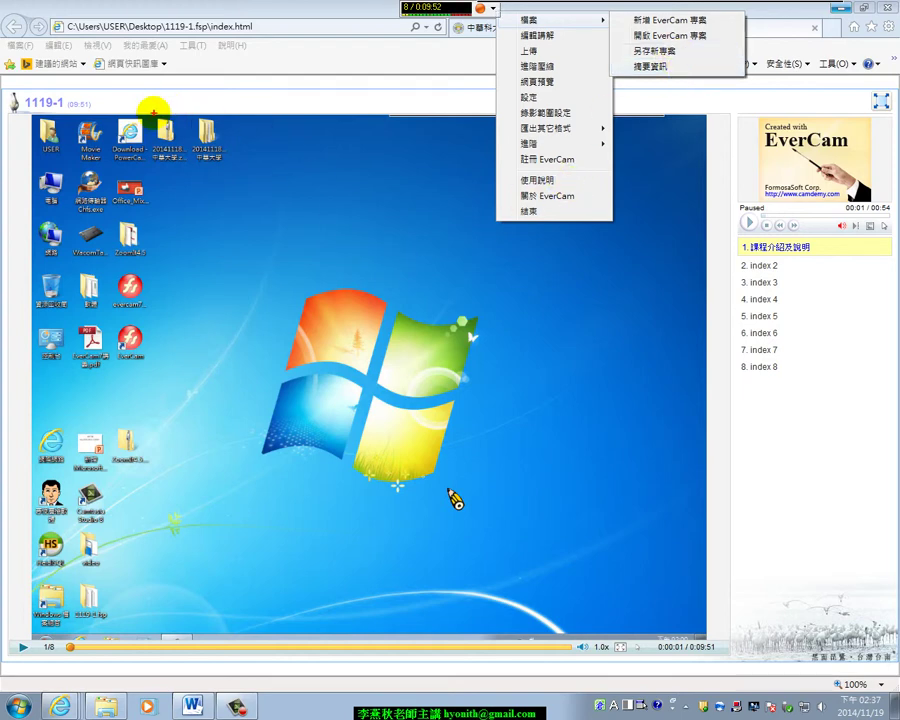
{"action": "mouse_move", "coordinate": [7, 91]}
{"action": "left_mouse_down"}
{"action": "mouse_move", "coordinate": [20, 104]}
{"action": "mouse_move", "coordinate": [143, 116]}
{"action": "left_mouse_up"}
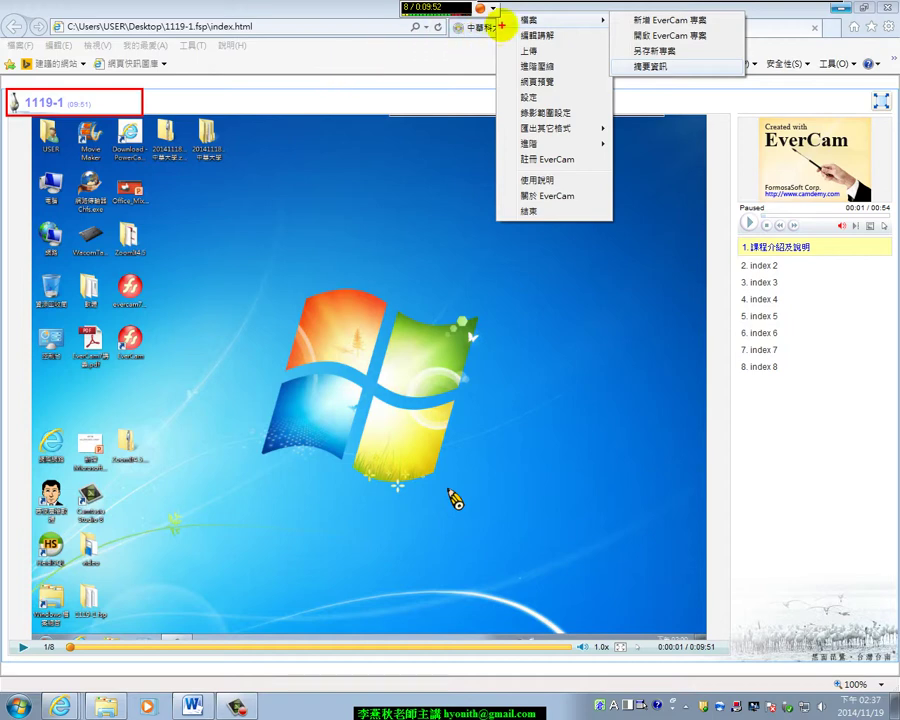
{"action": "left_click_drag", "start_coordinate": [505, 13], "coordinate": [555, 27]}
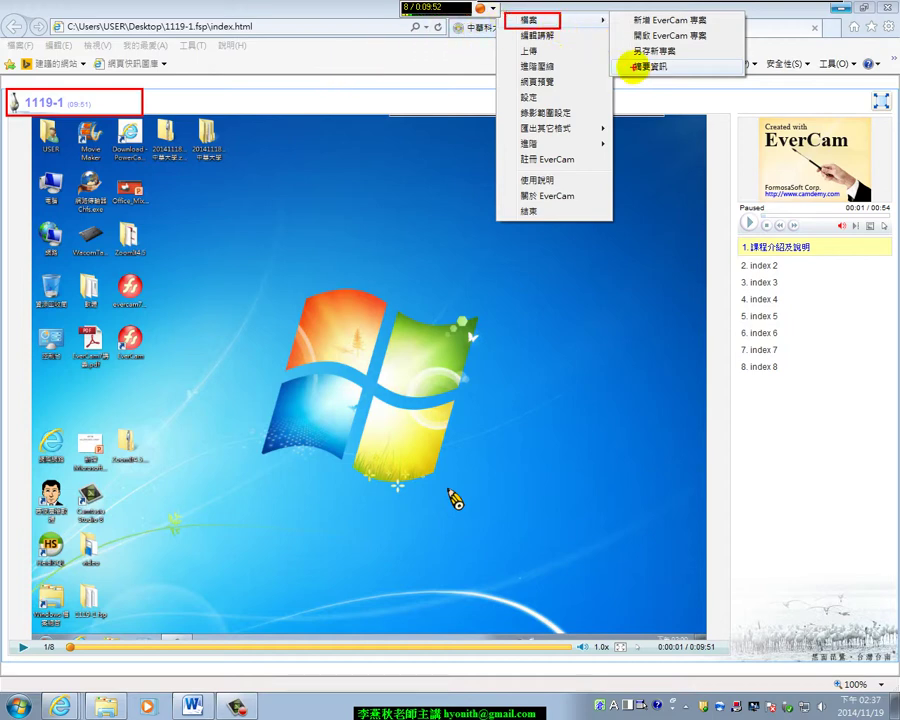
{"action": "left_click_drag", "start_coordinate": [621, 59], "coordinate": [675, 80]}
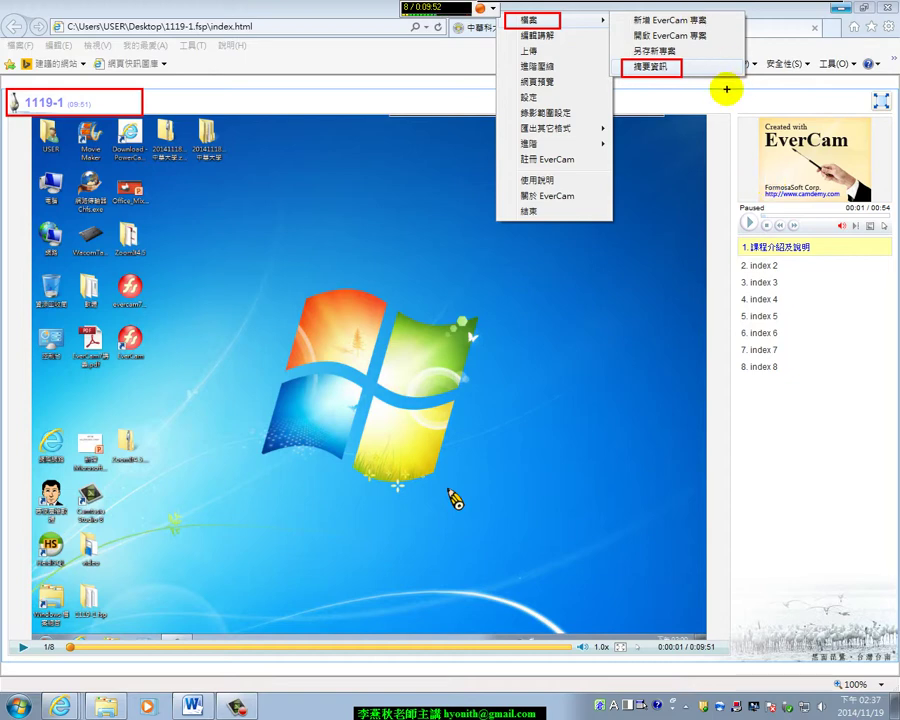
Mark 設定 with the instructor photo area in blue and 編輯講解 with the index list in green, ending with the markup cleared
{"action": "left_click_drag", "start_coordinate": [744, 119], "coordinate": [880, 203]}
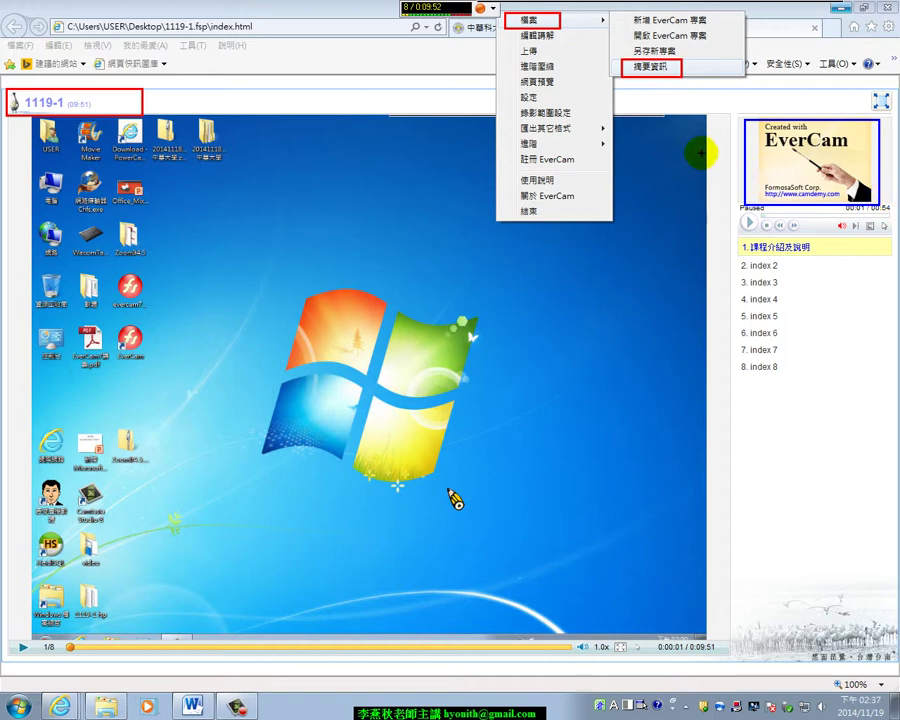
{"action": "mouse_move", "coordinate": [513, 89]}
{"action": "left_mouse_down"}
{"action": "mouse_move", "coordinate": [650, 135]}
{"action": "mouse_move", "coordinate": [740, 141]}
{"action": "left_mouse_up"}
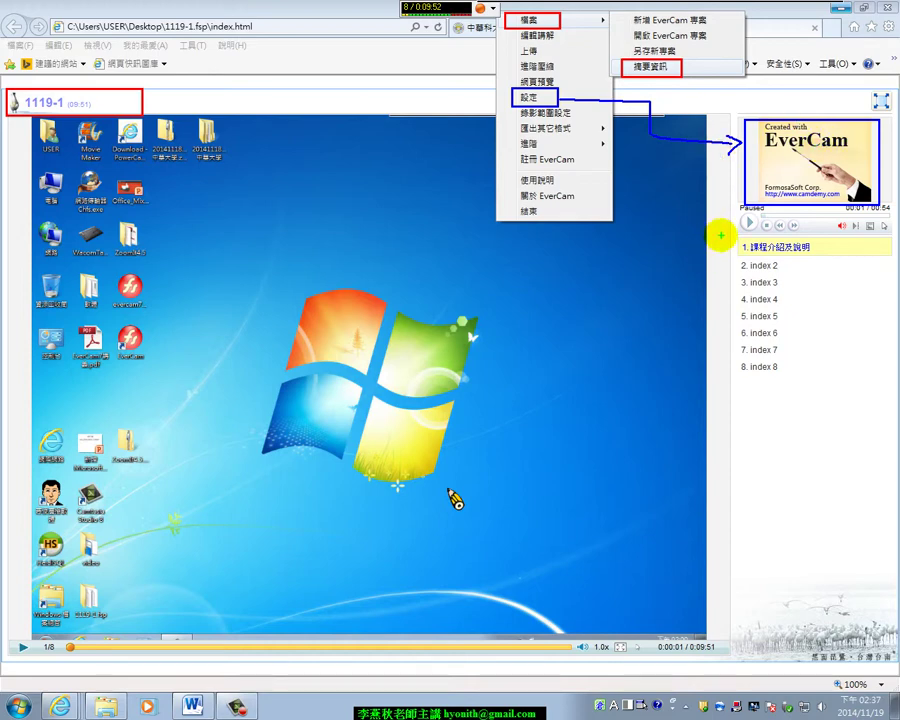
{"action": "left_click_drag", "start_coordinate": [733, 235], "coordinate": [810, 376]}
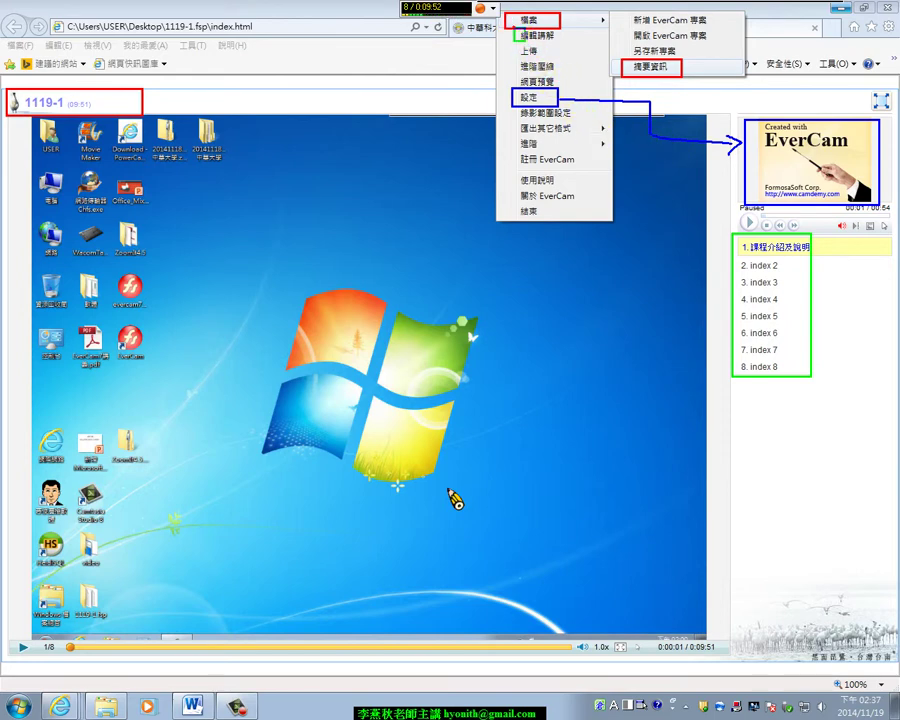
{"action": "mouse_move", "coordinate": [517, 28]}
{"action": "left_mouse_down"}
{"action": "mouse_move", "coordinate": [562, 45]}
{"action": "mouse_move", "coordinate": [586, 200]}
{"action": "mouse_move", "coordinate": [665, 263]}
{"action": "left_mouse_up"}
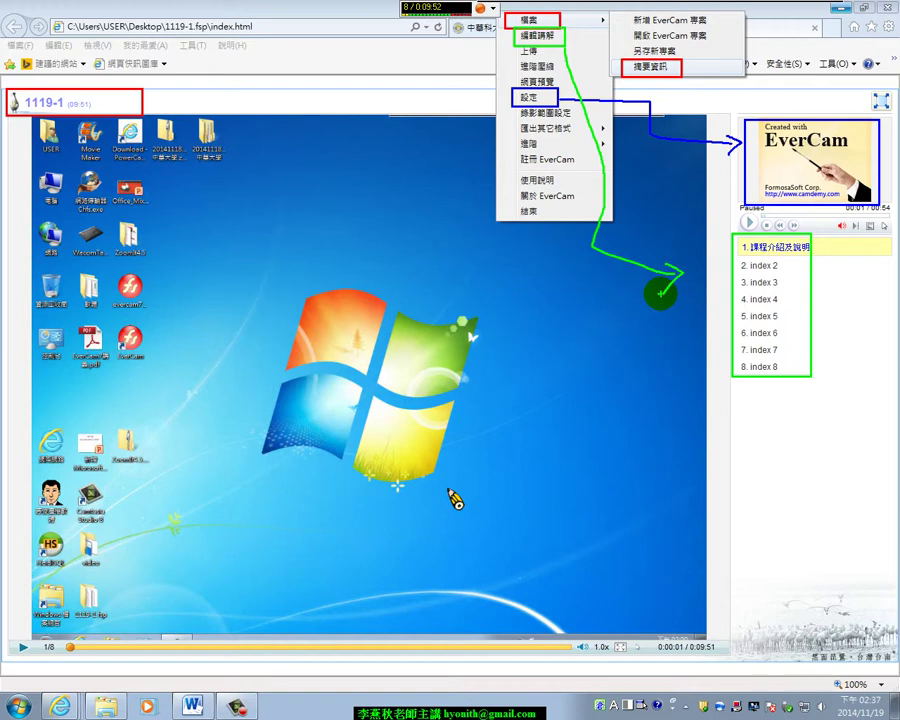
{"action": "key", "text": "Escape"}
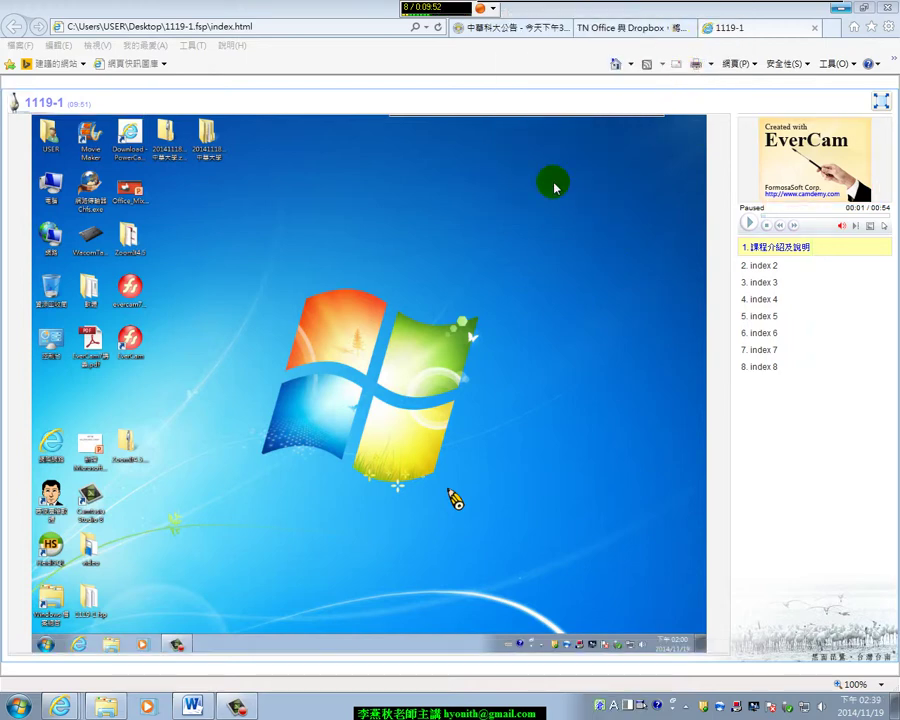
Set the project summary's title to 數位教材設計, fill in the author's name and e-mail, and check the reloaded lesson page
{"action": "mouse_move", "coordinate": [516, 120]}
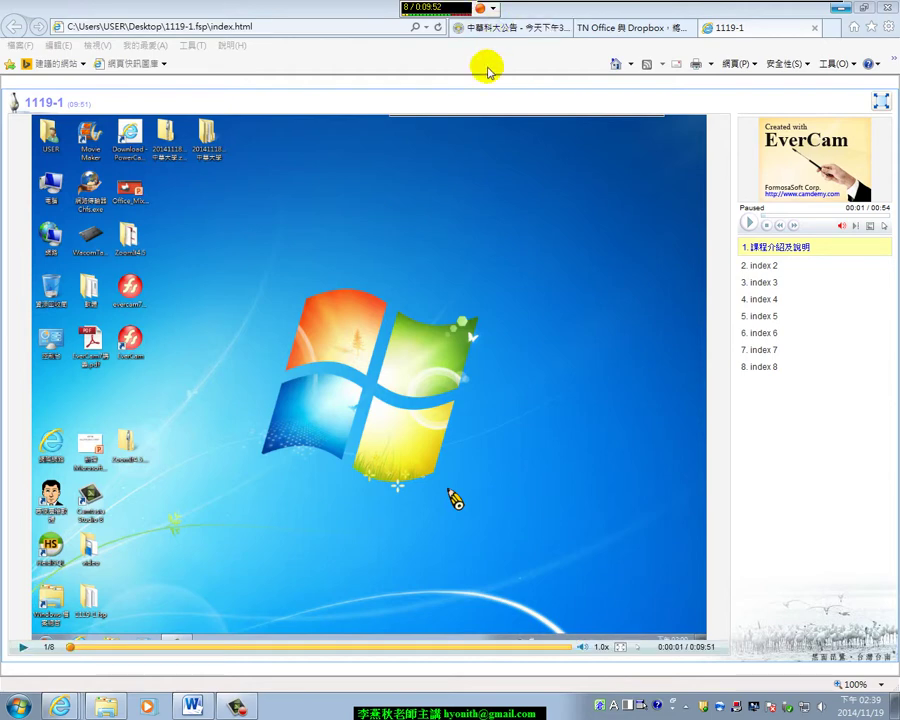
{"action": "left_click", "coordinate": [492, 8]}
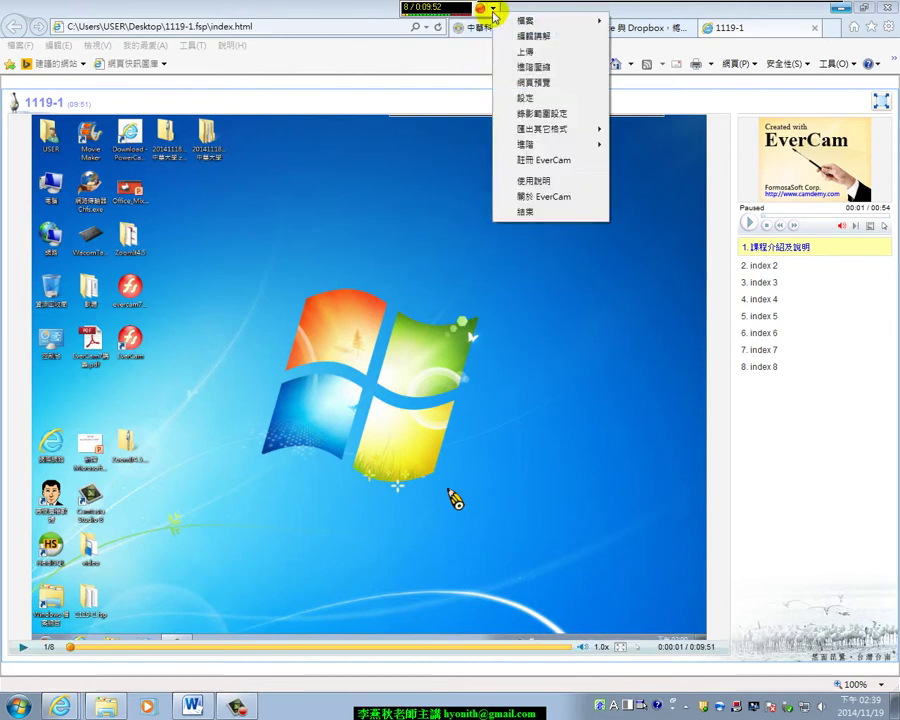
{"action": "mouse_move", "coordinate": [505, 20]}
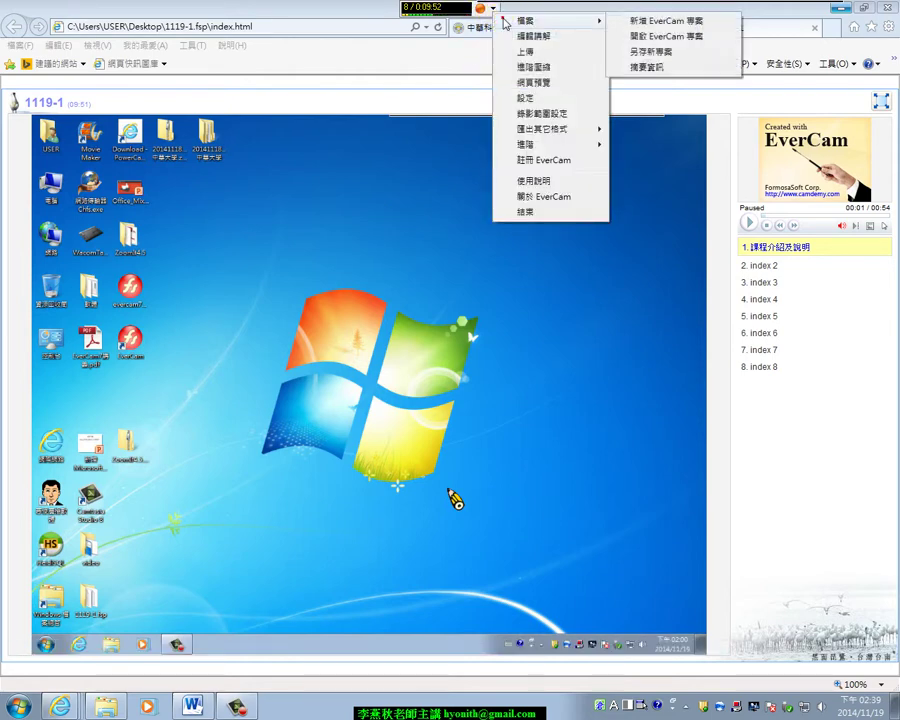
{"action": "left_click", "coordinate": [662, 70]}
{"action": "mouse_move", "coordinate": [498, 250]}
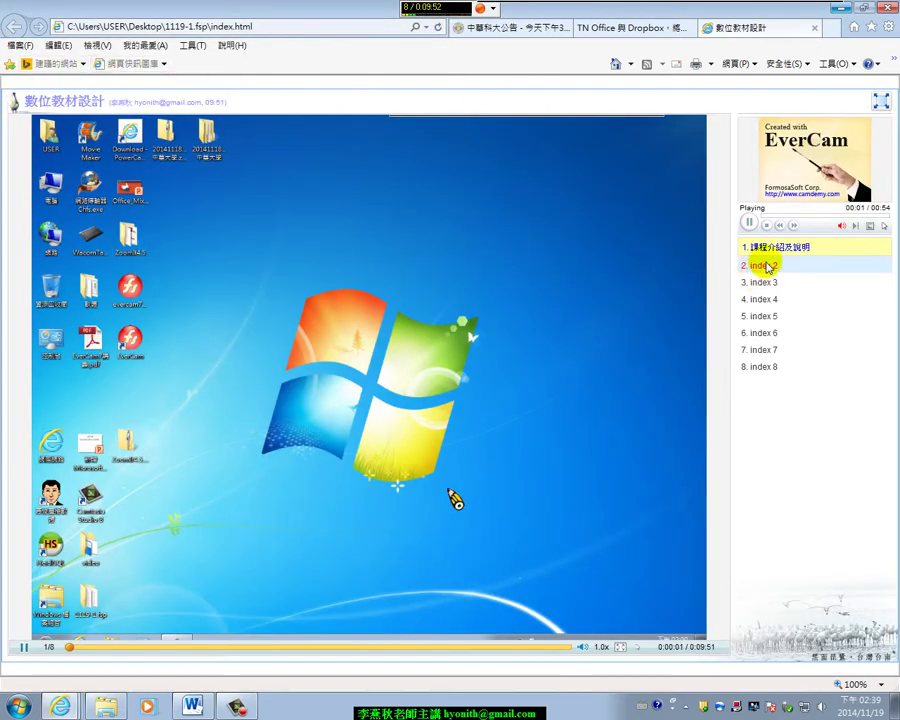
{"action": "left_click", "coordinate": [749, 223]}
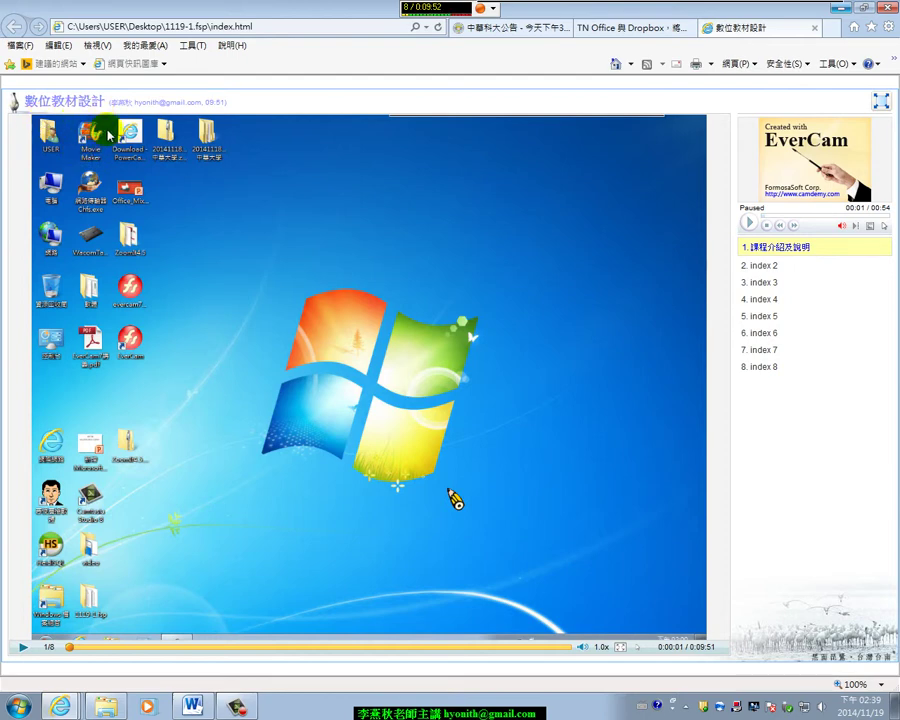
{"action": "left_click_drag", "start_coordinate": [110, 102], "coordinate": [200, 102]}
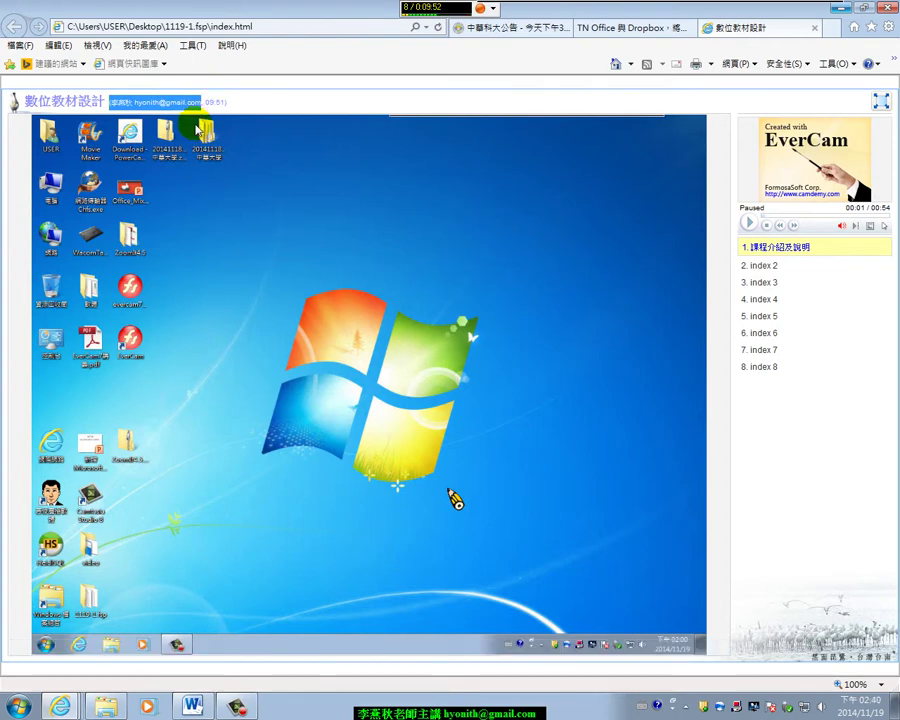
Move the author's name and e-mail from the project summary's author field to the end of its title, and save
{"action": "left_click", "coordinate": [493, 10]}
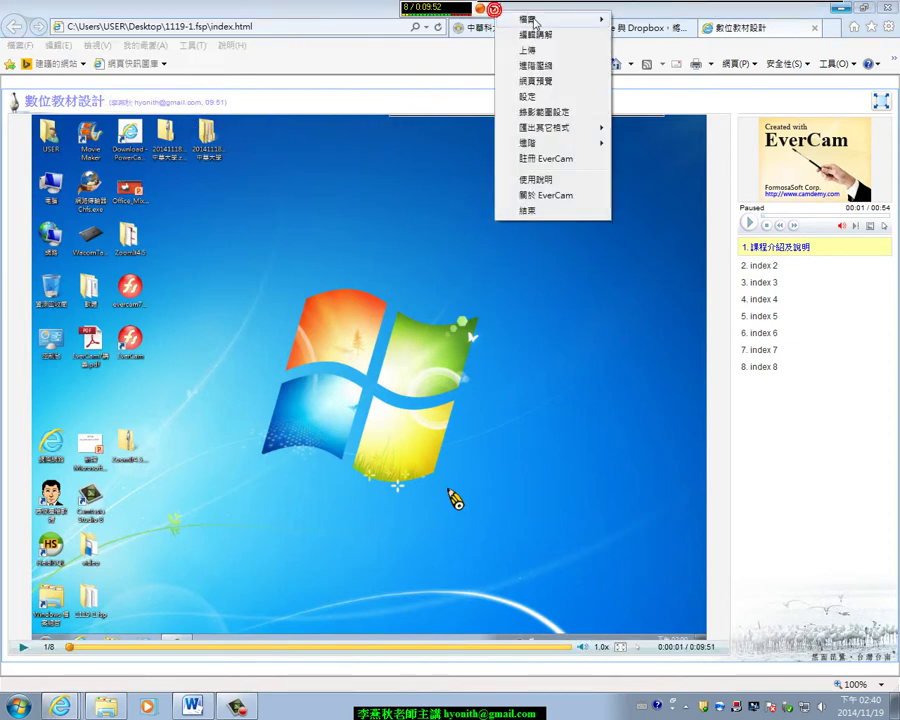
{"action": "left_click", "coordinate": [526, 17]}
{"action": "left_click", "coordinate": [642, 67]}
{"action": "left_click_drag", "start_coordinate": [483, 276], "coordinate": [380, 275]}
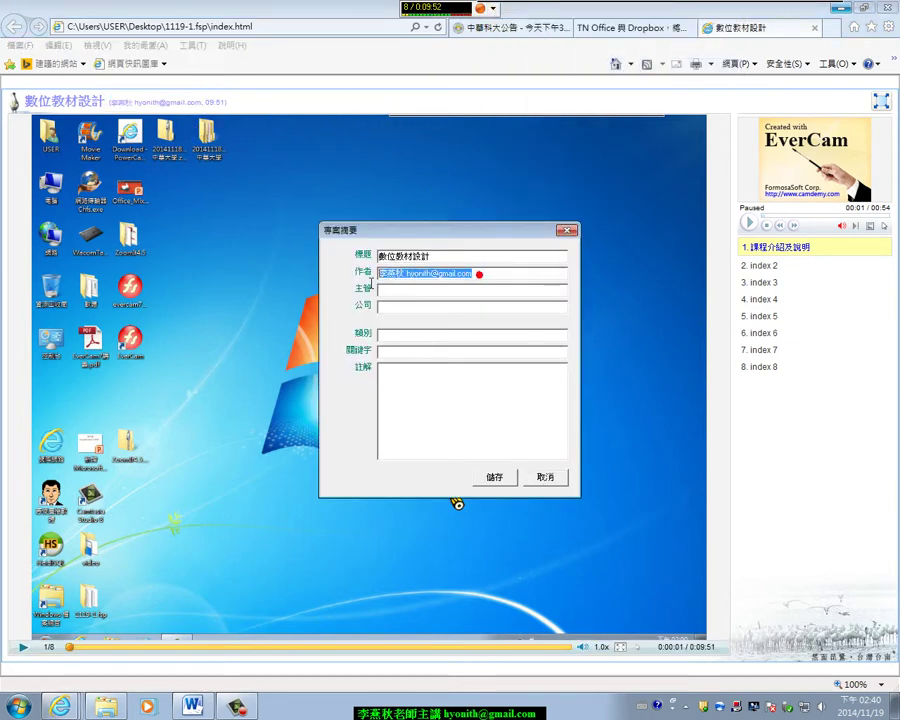
{"action": "right_click", "coordinate": [426, 277]}
{"action": "left_click", "coordinate": [443, 303]}
{"action": "left_click", "coordinate": [452, 257]}
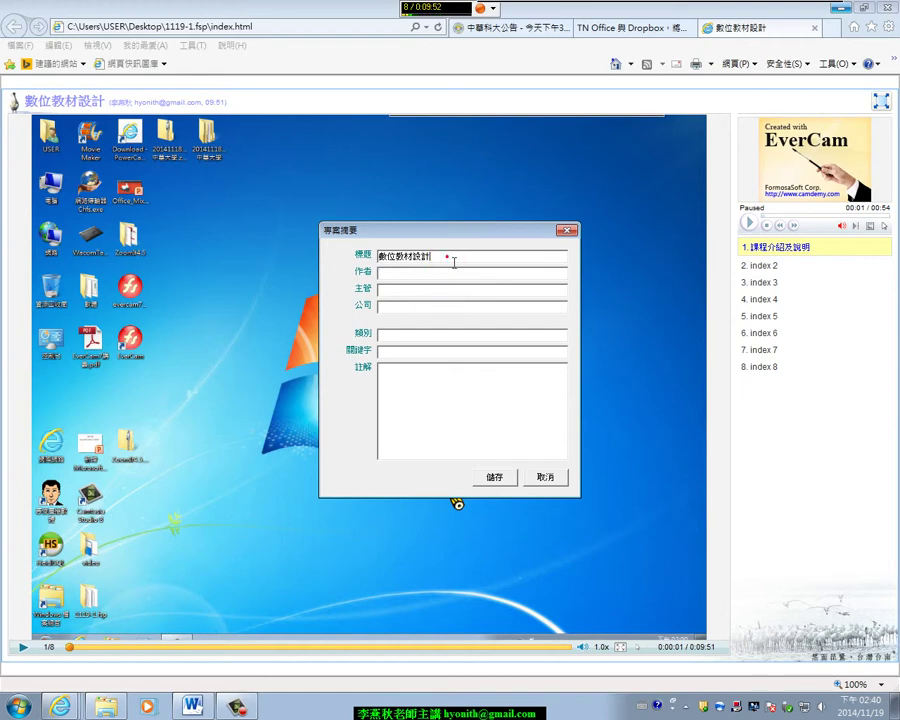
{"action": "key", "text": "ctrl+v"}
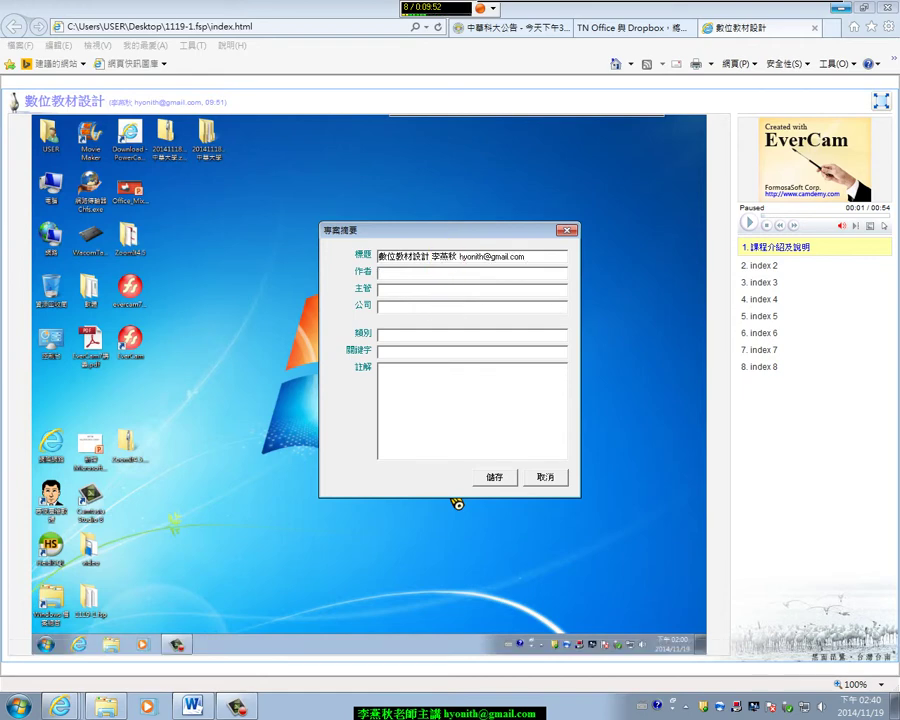
{"action": "left_click", "coordinate": [494, 477]}
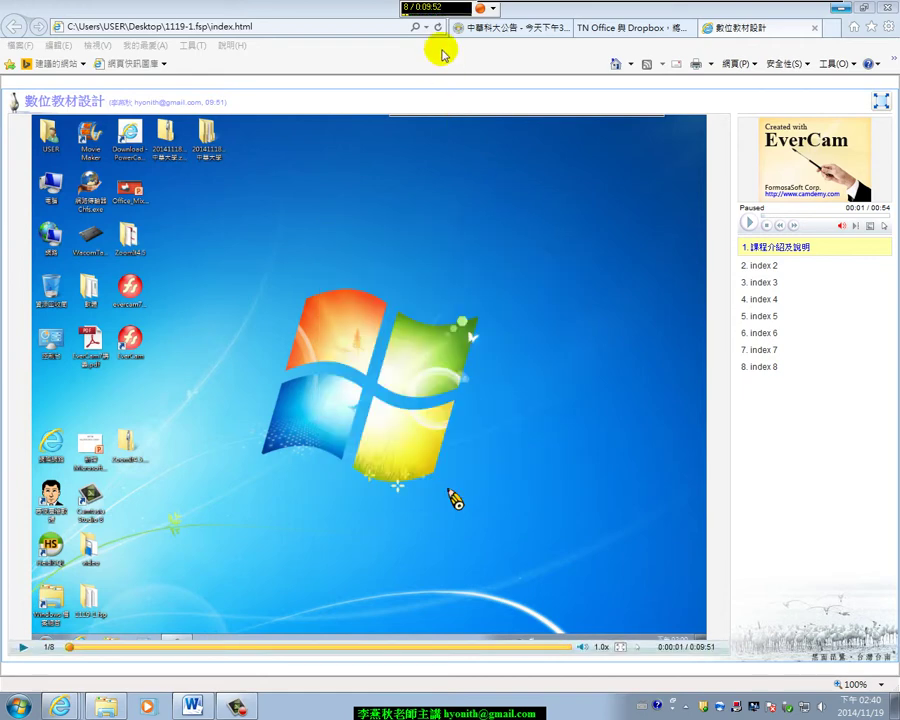
Reload the lesson page to check its title header, and stop the playback
{"action": "left_click", "coordinate": [437, 27]}
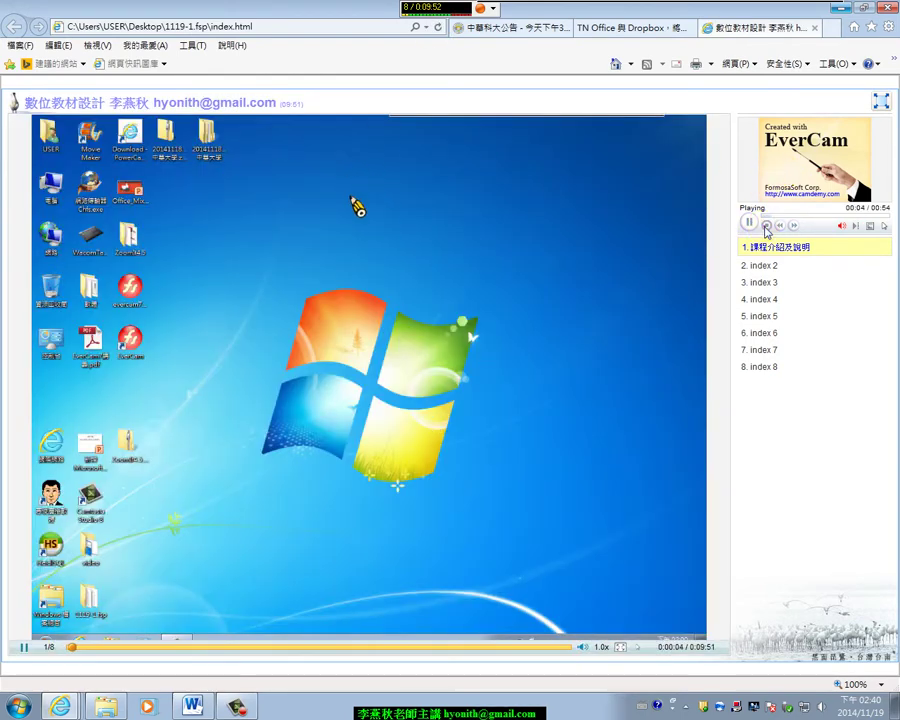
{"action": "left_click", "coordinate": [693, 270]}
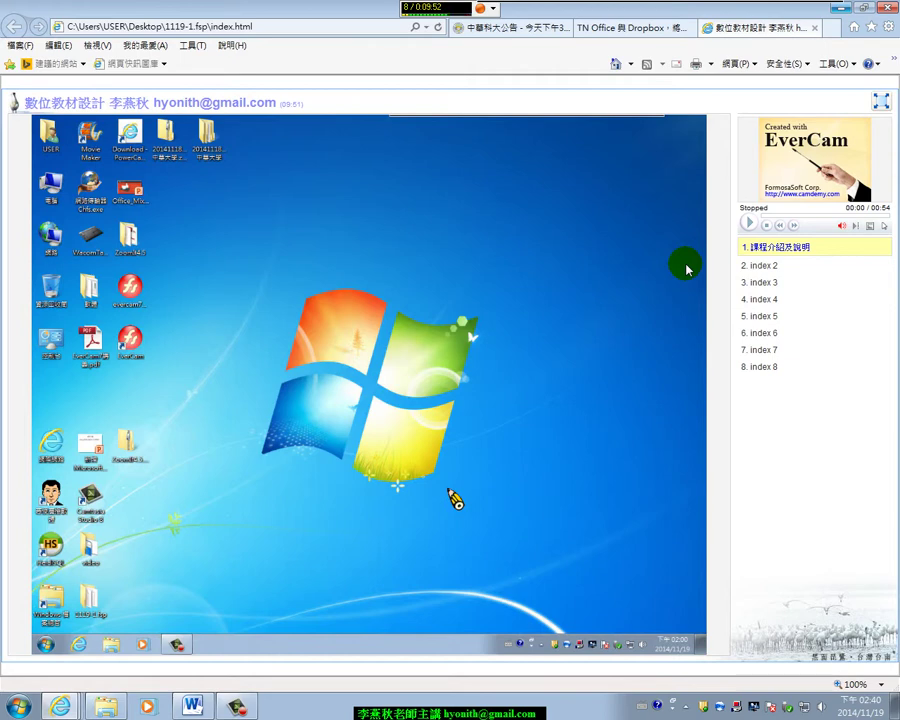
{"action": "left_click", "coordinate": [686, 268]}
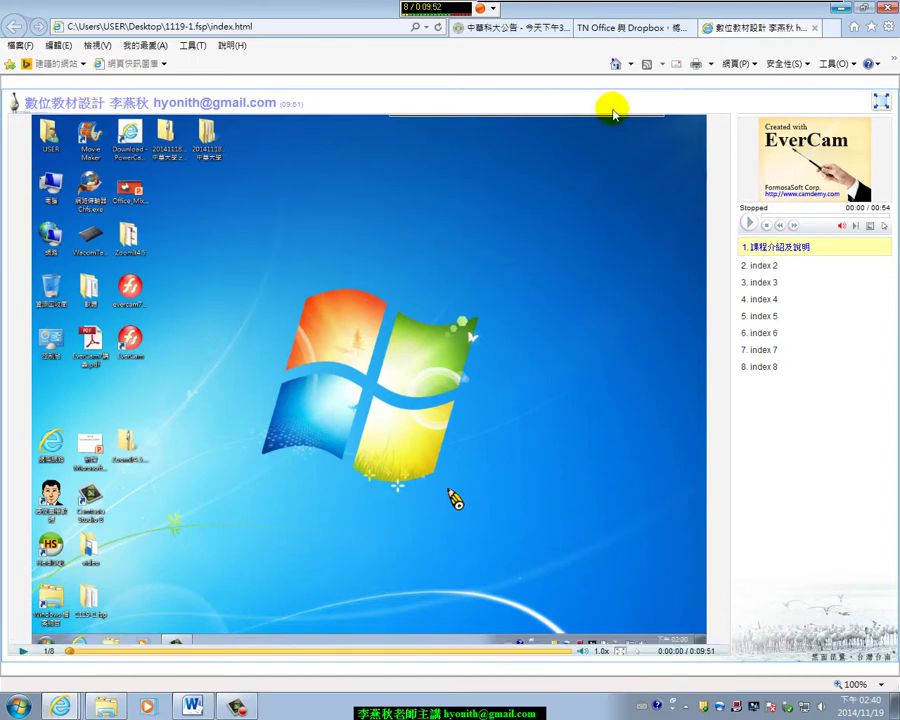
Replace the instructor photo in EverCam's settings with a portrait picture, save, and reload the lesson page with playback paused
{"action": "left_click", "coordinate": [492, 9]}
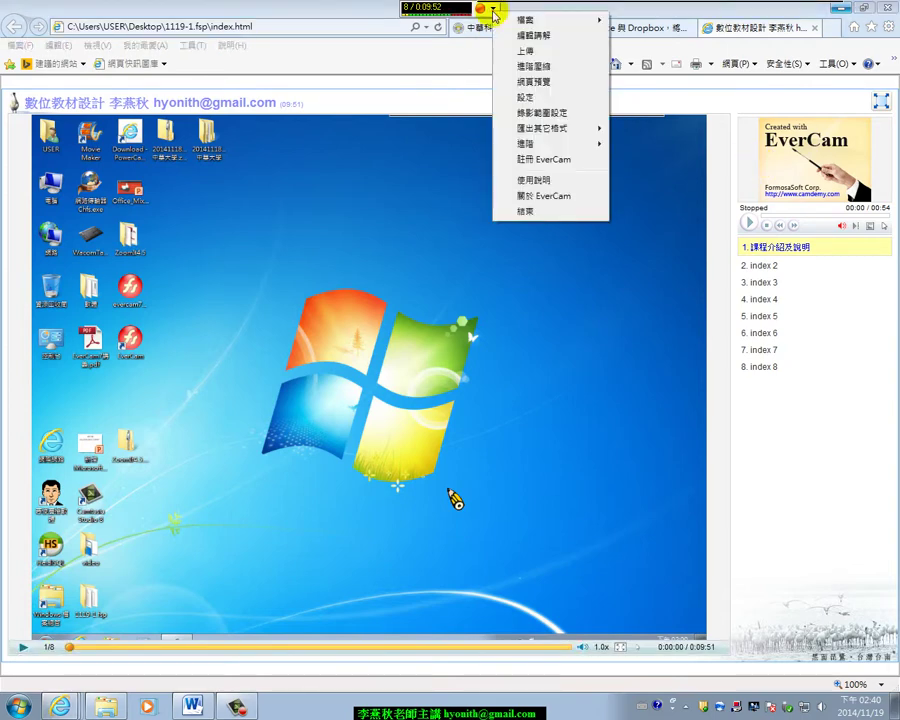
{"action": "left_click", "coordinate": [540, 100]}
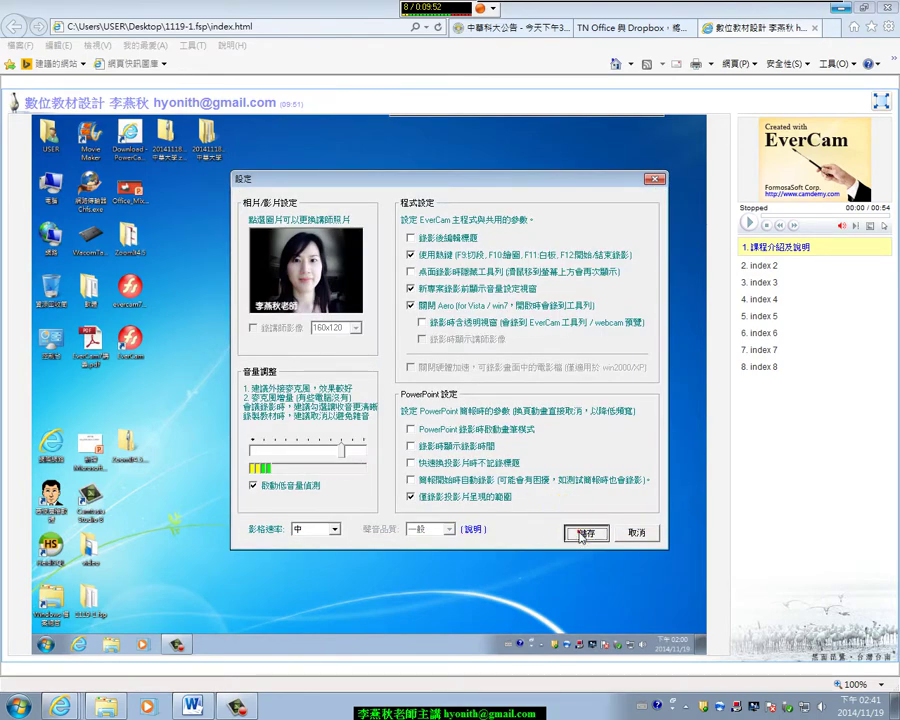
{"action": "left_click", "coordinate": [785, 282]}
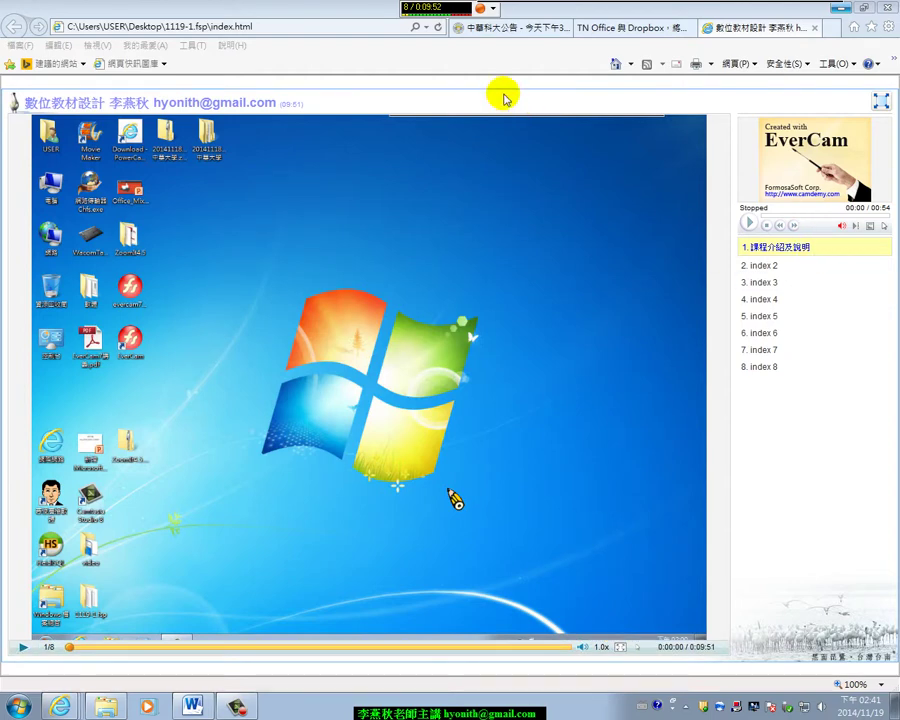
{"action": "left_click", "coordinate": [437, 27]}
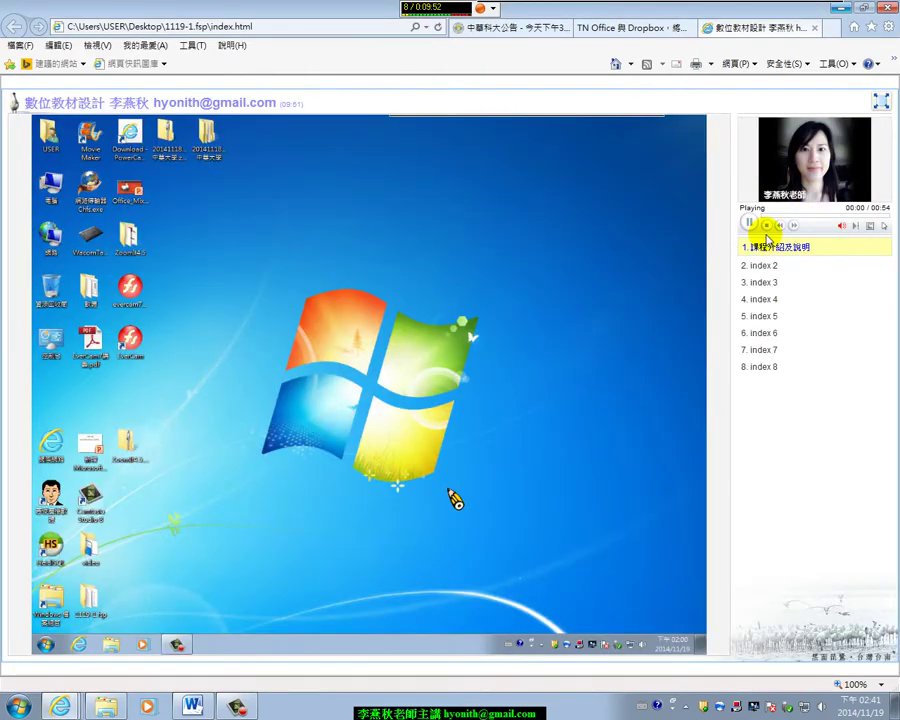
{"action": "left_click", "coordinate": [750, 224]}
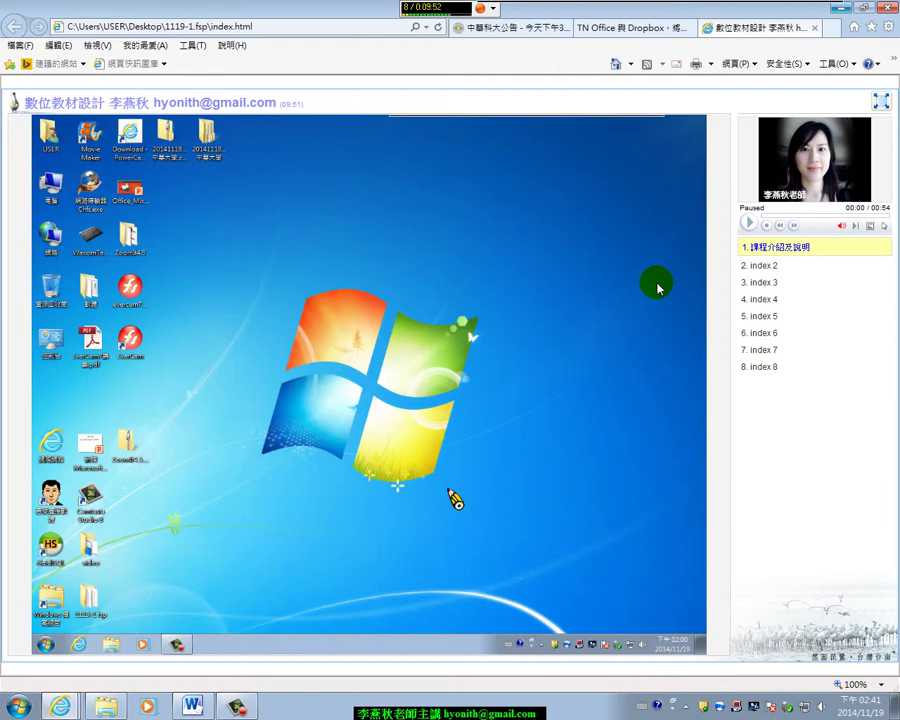
Review the instructor photo and video options in EverCam's settings
{"action": "left_click", "coordinate": [493, 10]}
{"action": "left_click", "coordinate": [528, 96]}
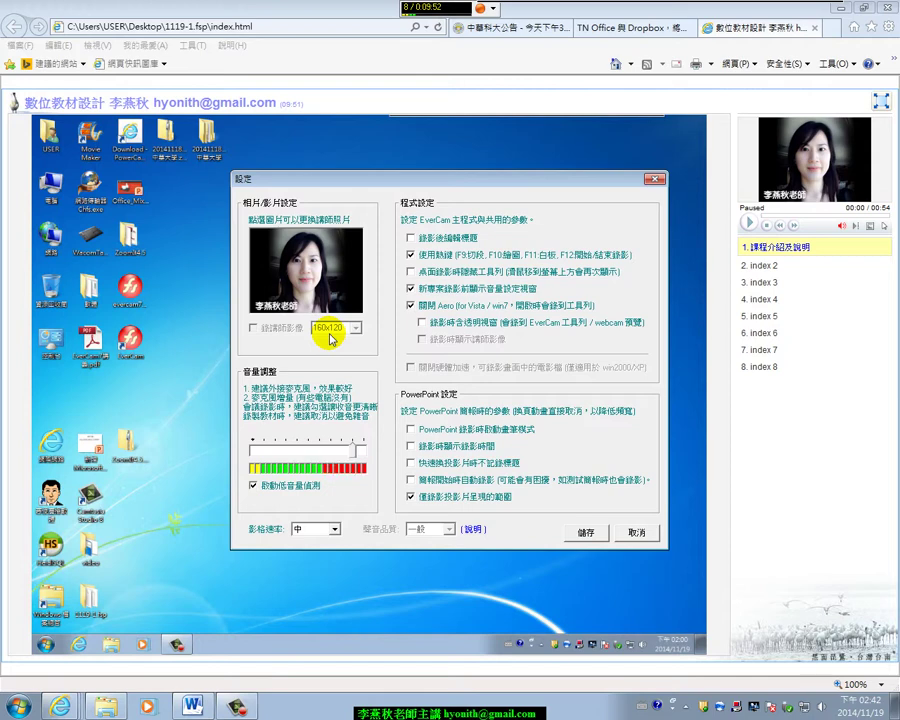
{"action": "left_click", "coordinate": [654, 178]}
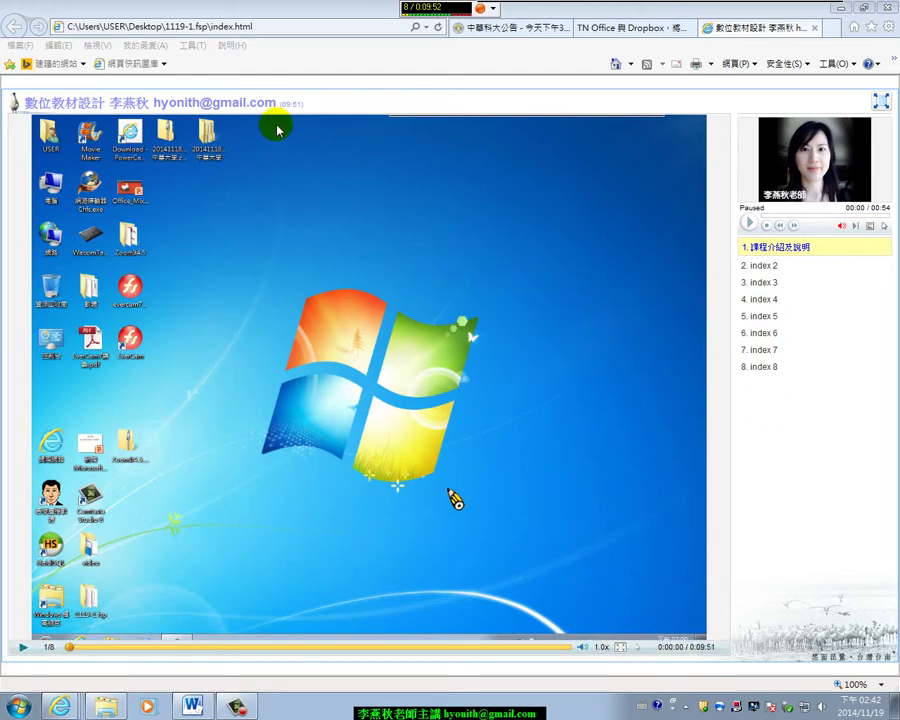
Browse the 範例圖片 folder for a replacement instructor photo in EverCam's settings, and cancel without choosing one
{"action": "left_click", "coordinate": [492, 12]}
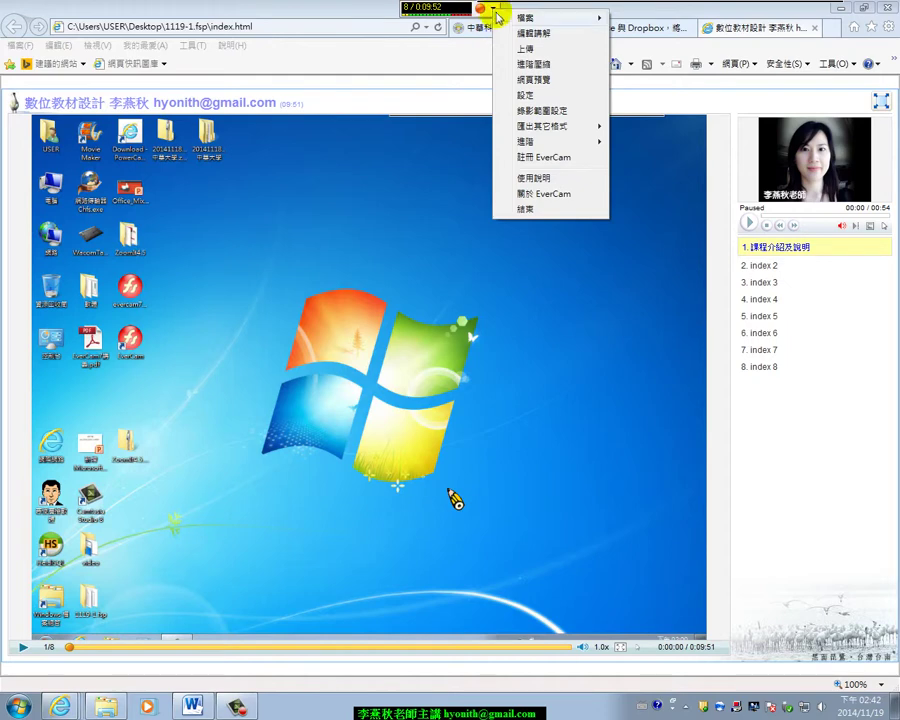
{"action": "mouse_move", "coordinate": [580, 18]}
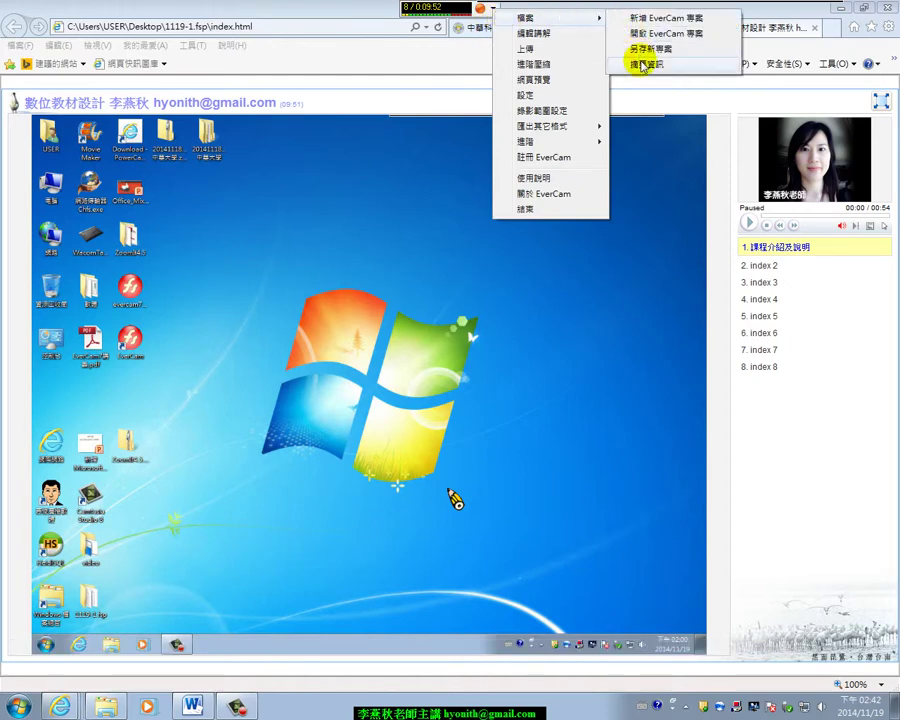
{"action": "left_click", "coordinate": [549, 97]}
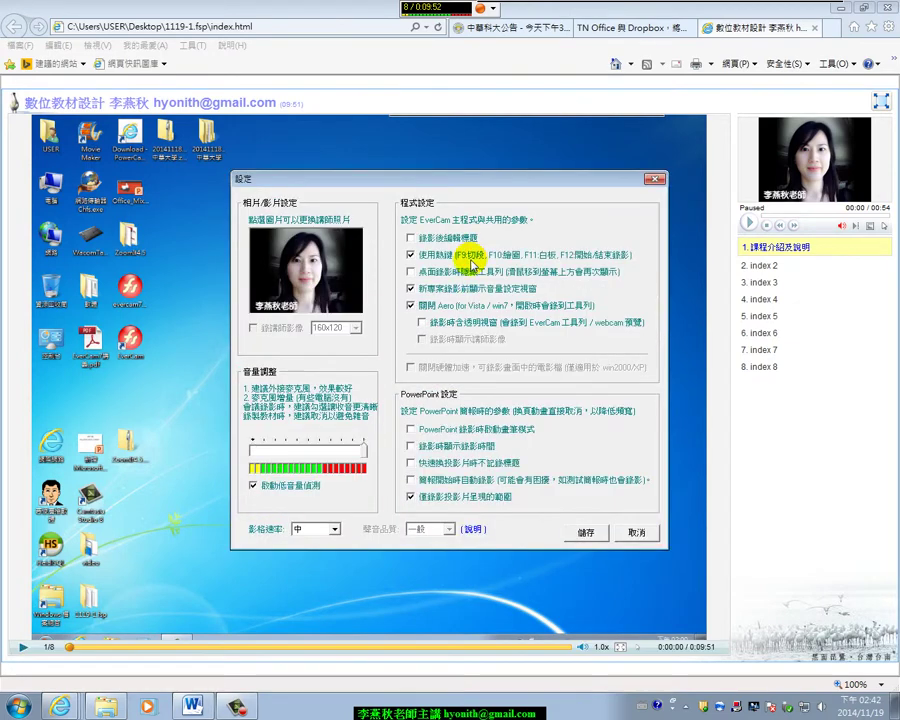
{"action": "left_click", "coordinate": [325, 287]}
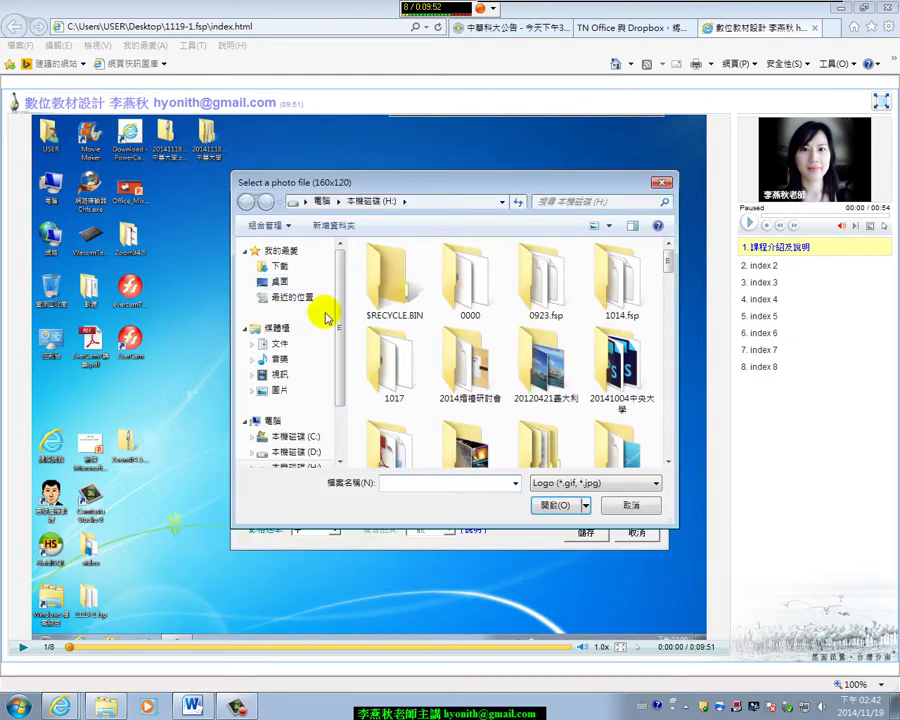
{"action": "left_click", "coordinate": [286, 392]}
{"action": "double_click", "coordinate": [388, 325]}
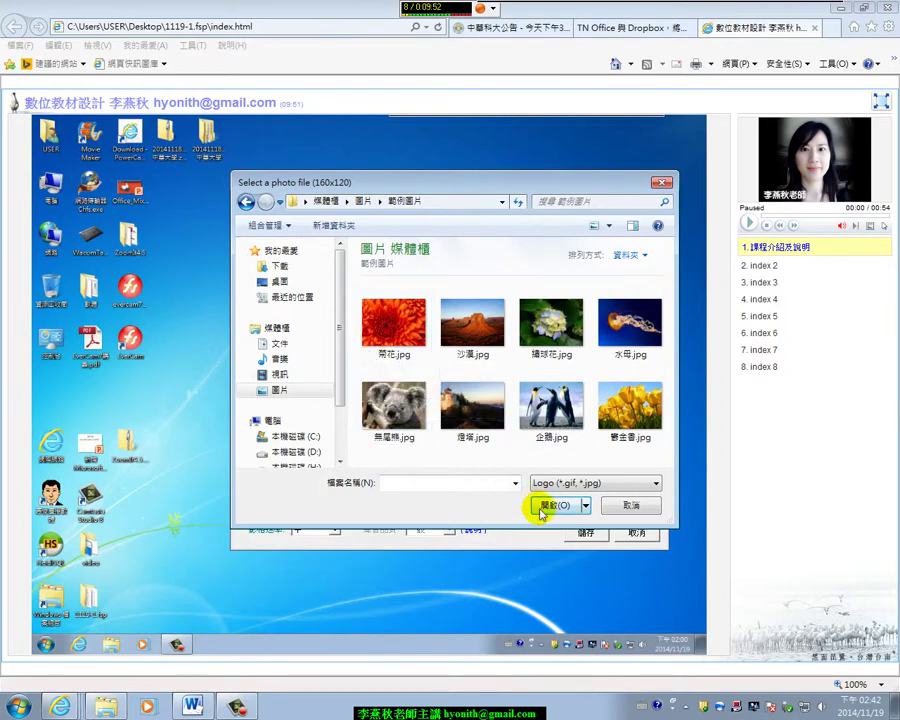
{"action": "left_click", "coordinate": [627, 506]}
{"action": "left_click", "coordinate": [633, 535]}
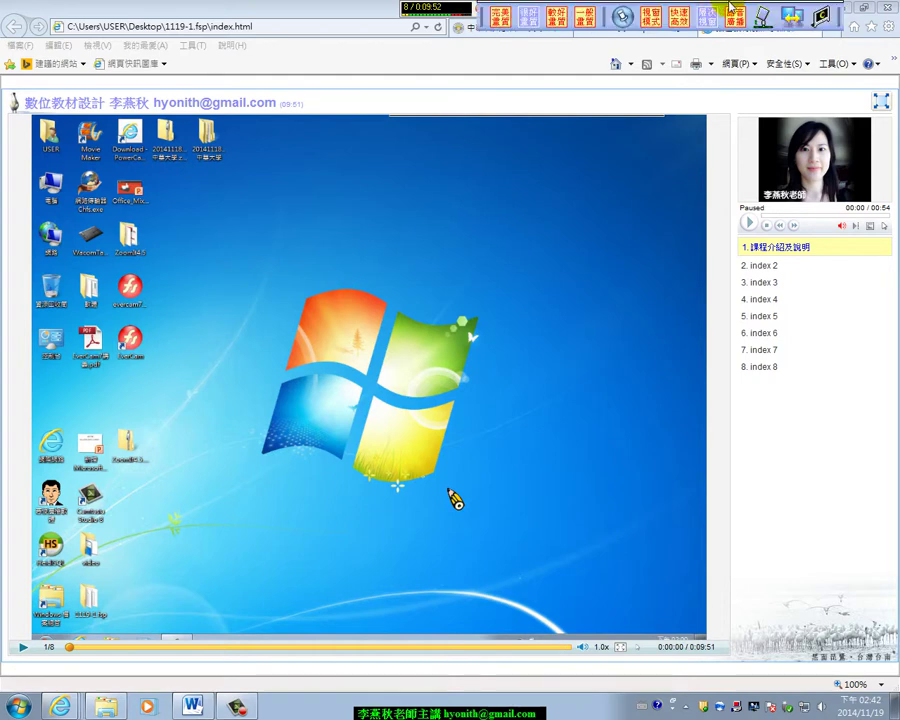
End the screen broadcast to return to the classroom control program, and bring up the Camtasia recorder
{"action": "left_click", "coordinate": [804, 18]}
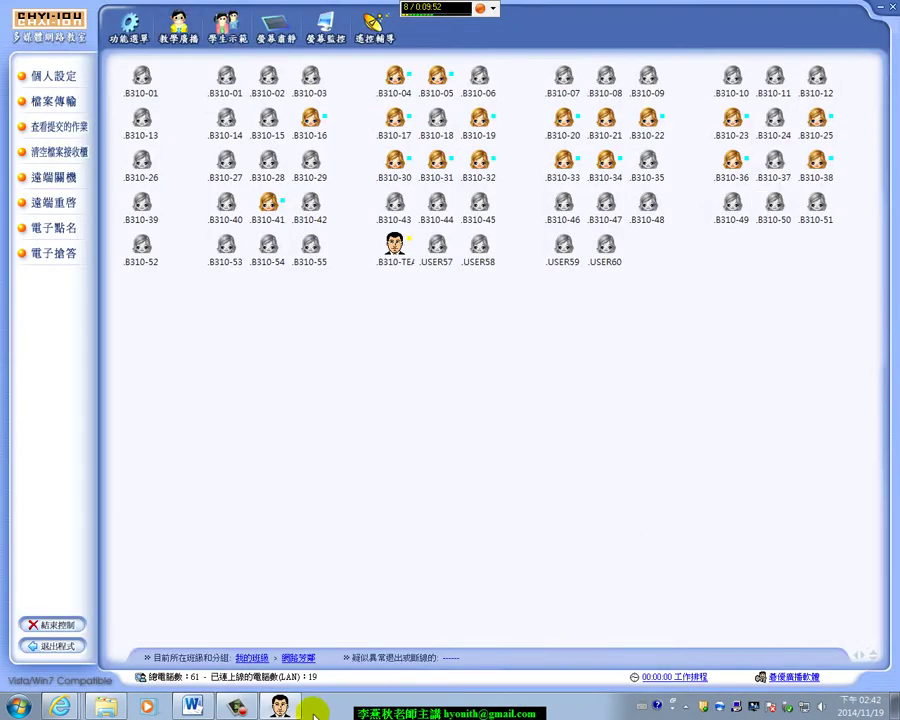
{"action": "left_click", "coordinate": [238, 708]}
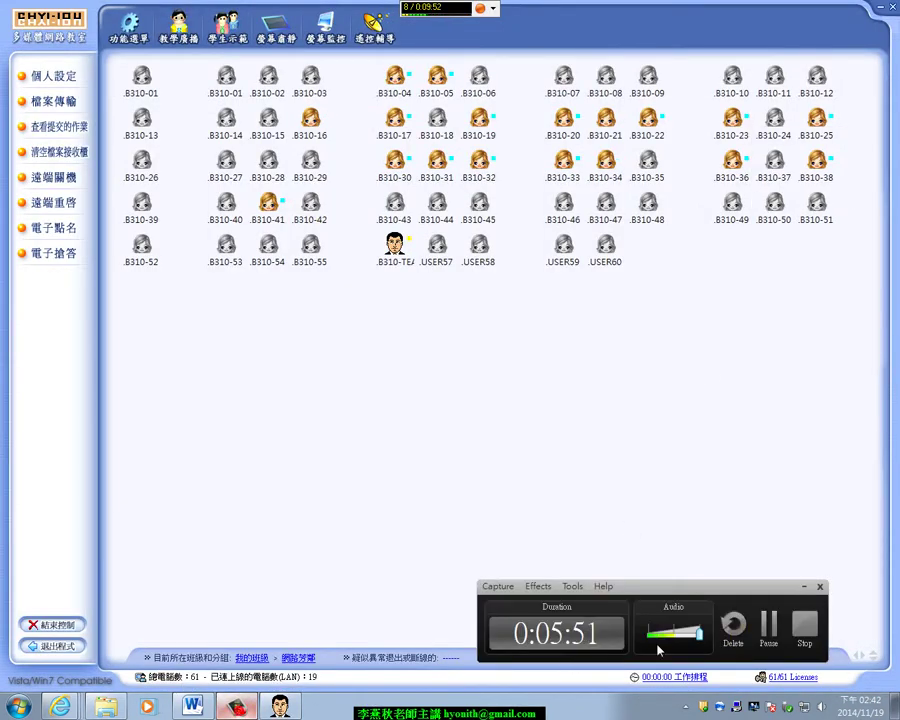